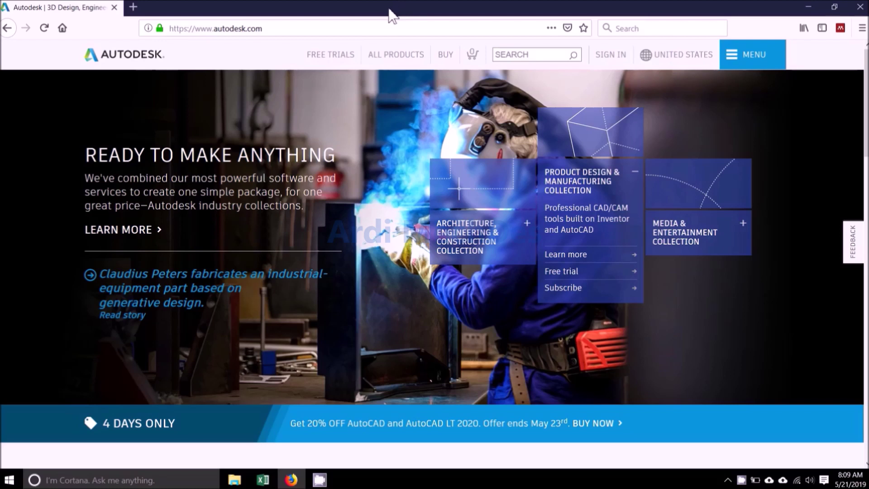
pyautogui.click(273, 30)
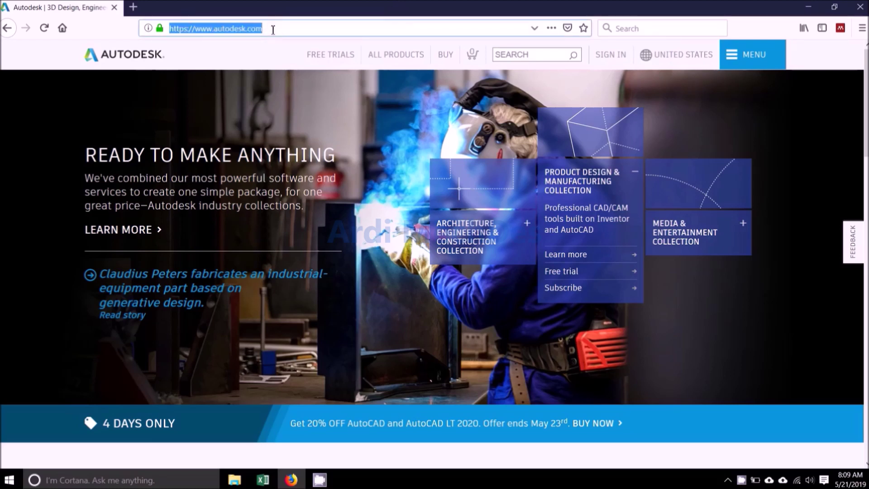
pyautogui.press('Return')
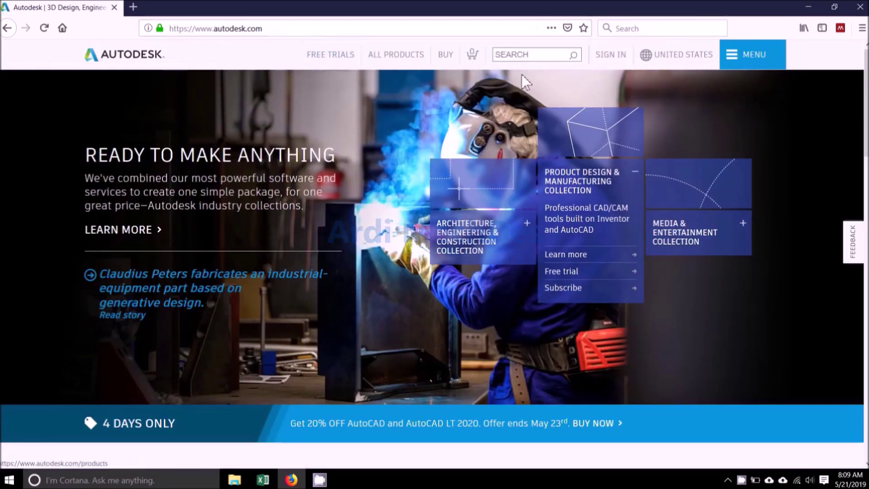
pyautogui.click(622, 66)
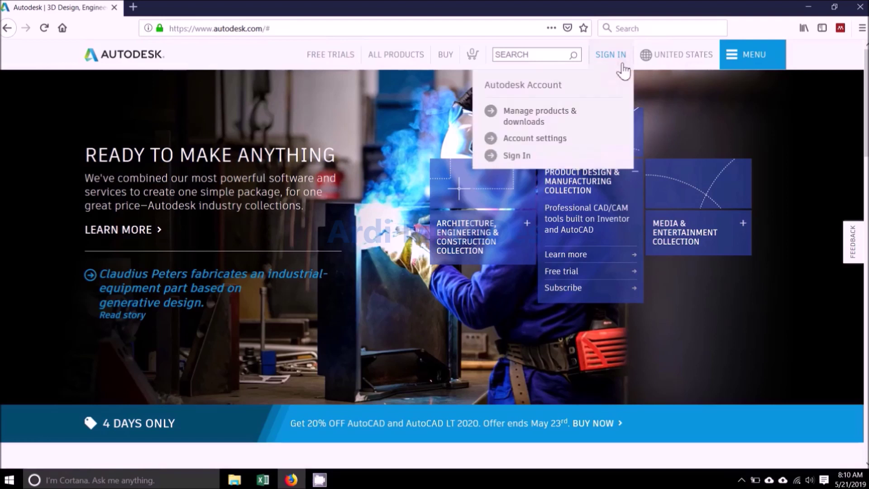
pyautogui.click(535, 159)
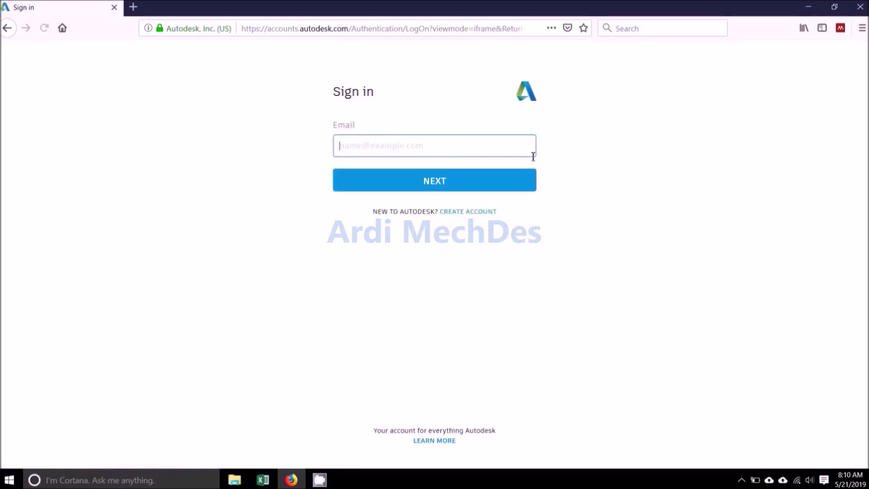
# - Fill in the account e-mail with the saved suggestion and continue to the password stage
pyautogui.click(462, 149)
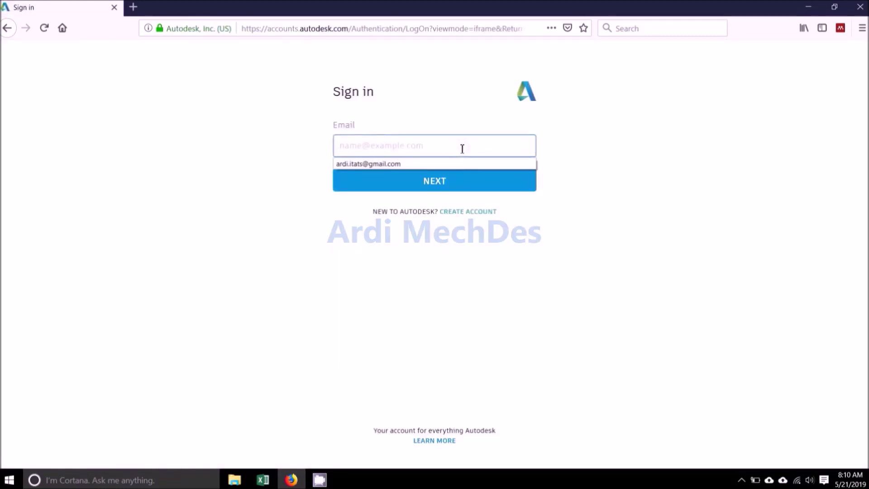
pyautogui.click(456, 165)
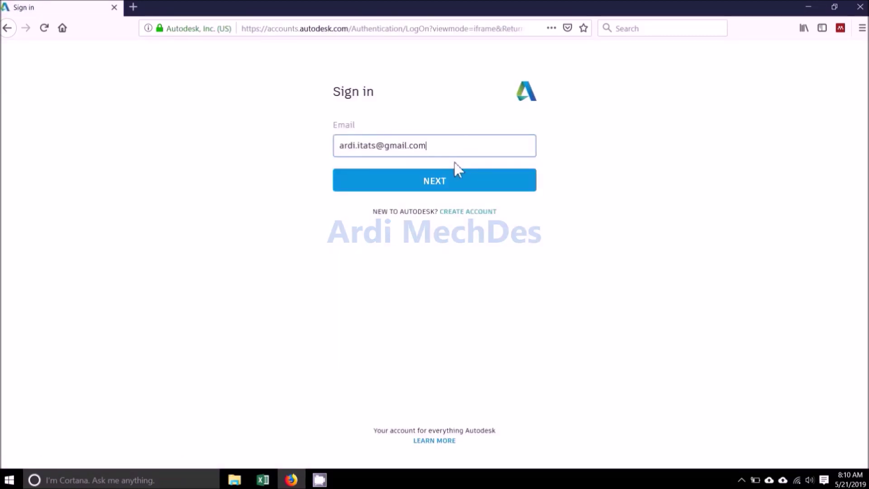
pyautogui.click(498, 186)
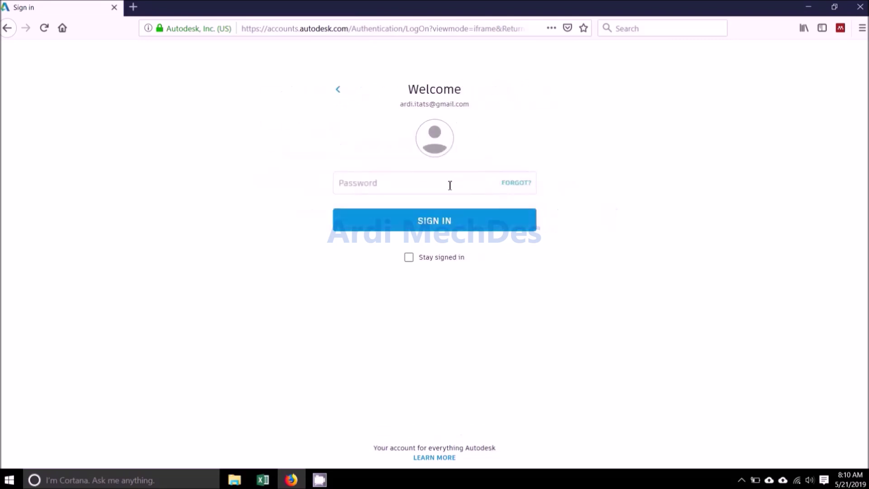
# - Enter the account password, sign in, and decline saving the login in the browser
pyautogui.click(450, 185)
pyautogui.write('****')
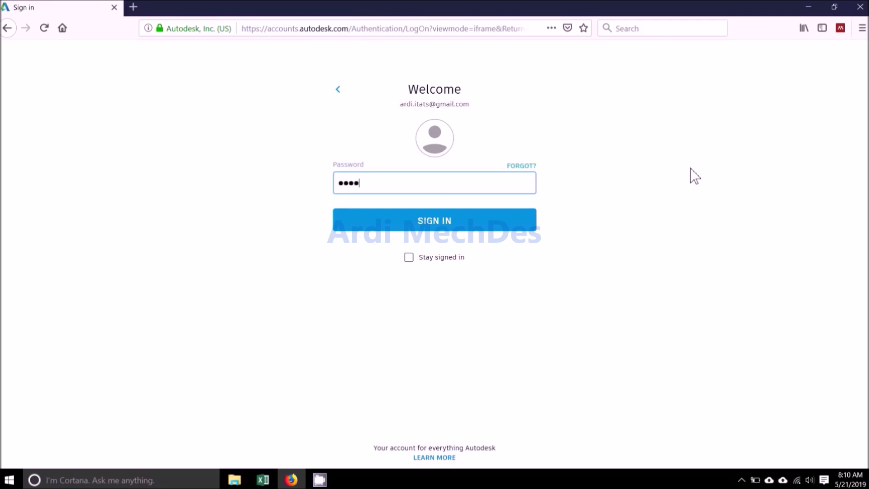
pyautogui.write('****')
pyautogui.click(507, 218)
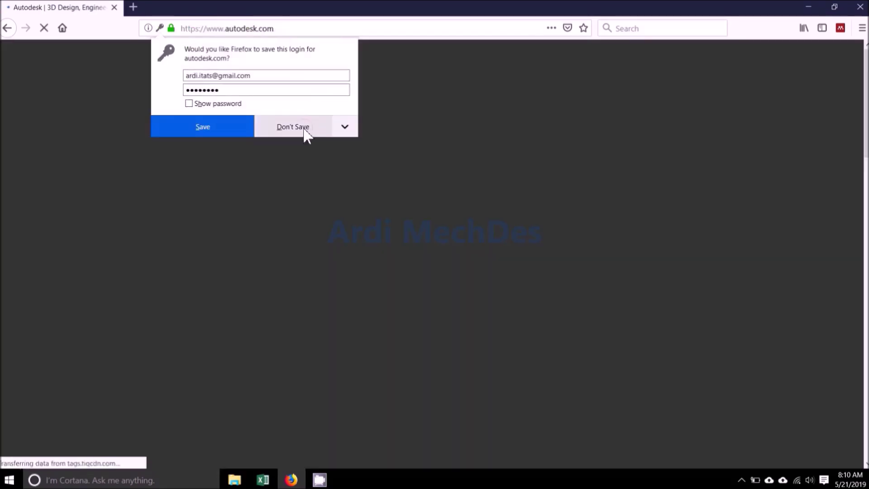
pyautogui.click(302, 132)
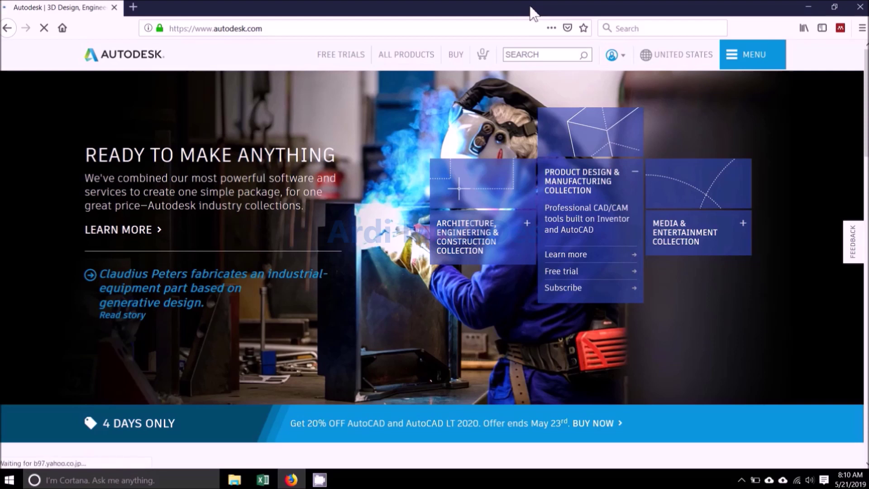
# - Go to the Students and Educators site and open its free software download page
pyautogui.click(773, 58)
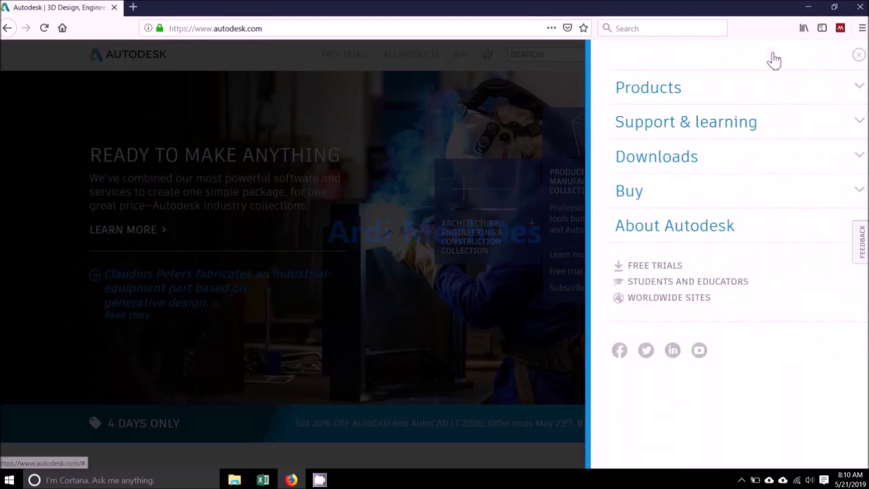
pyautogui.click(719, 286)
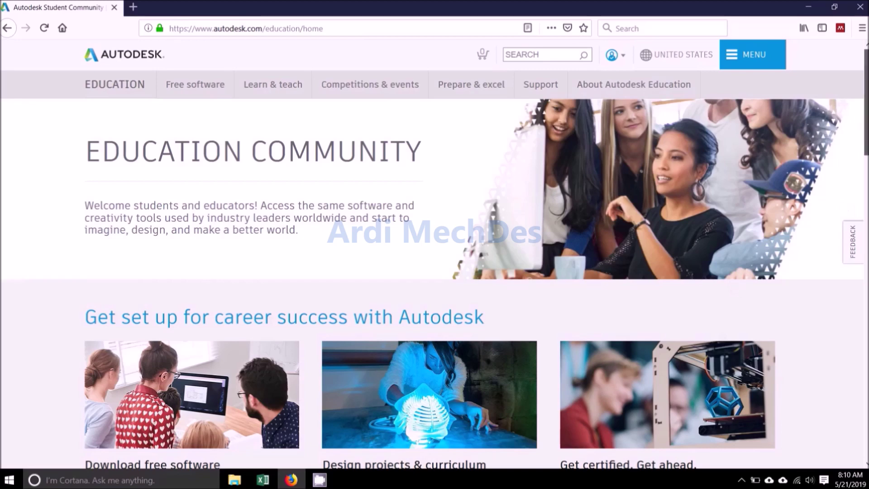
pyautogui.scroll(-3, 720, 292)
pyautogui.scroll(-2, 487, 281)
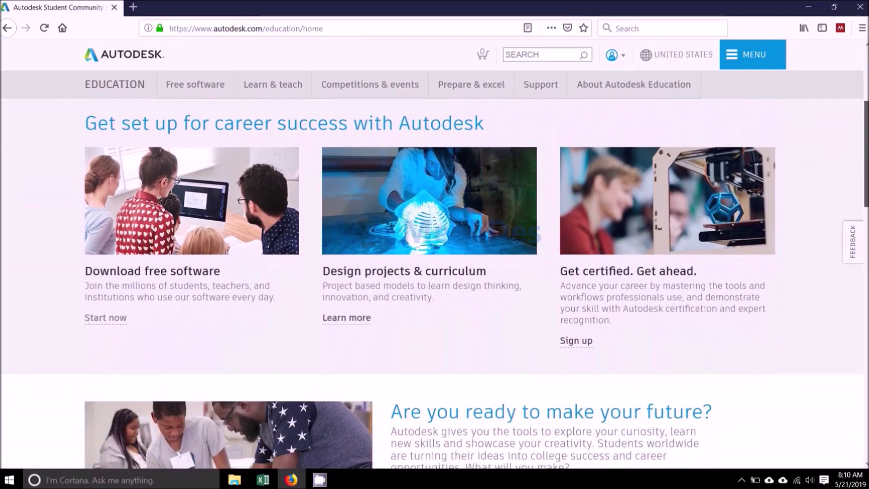
pyautogui.click(115, 322)
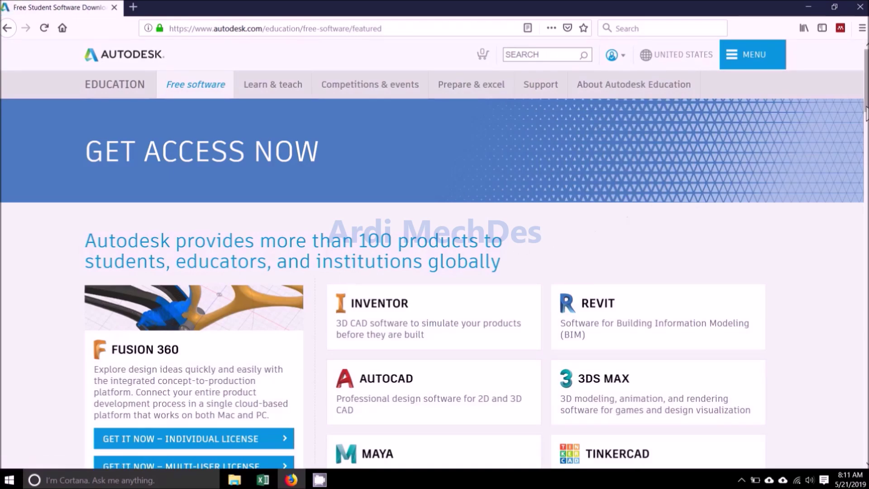
# - Open the Inventor page from the free software list and bring up its download options
pyautogui.moveTo(866, 113); pyautogui.dragTo(866, 132)
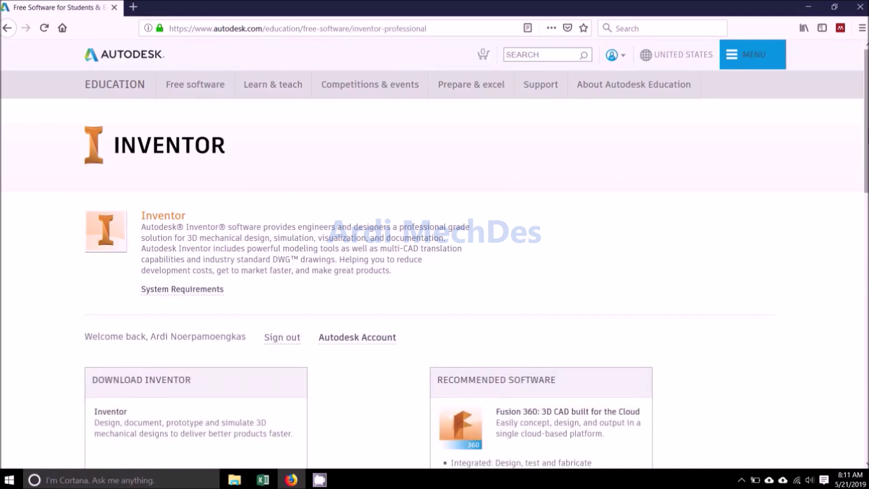
pyautogui.scroll(-4, 435, 294)
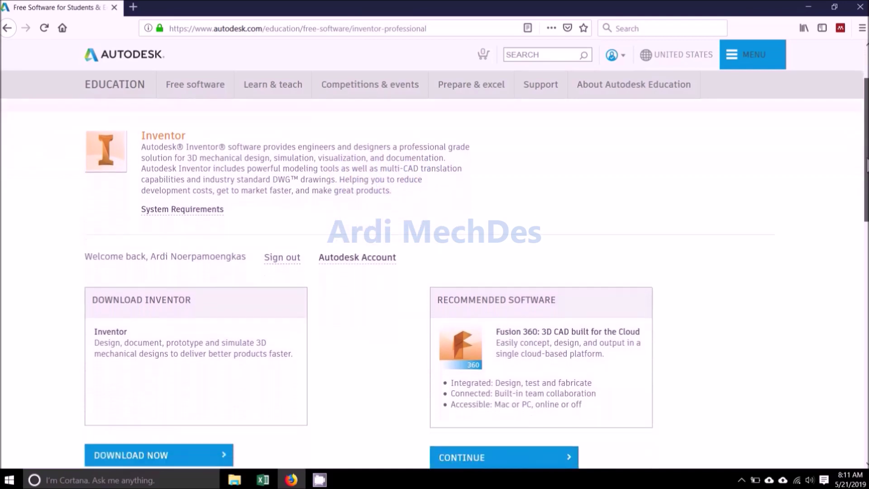
pyautogui.scroll(-1, 435, 294)
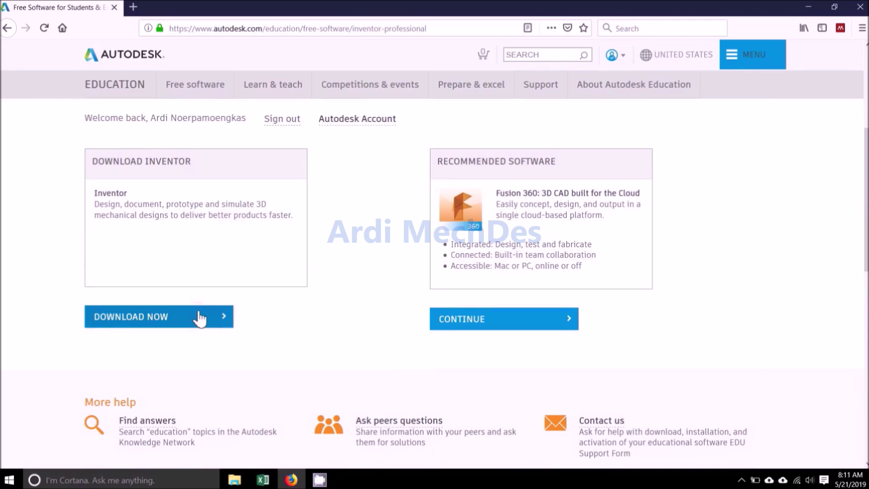
pyautogui.click(200, 319)
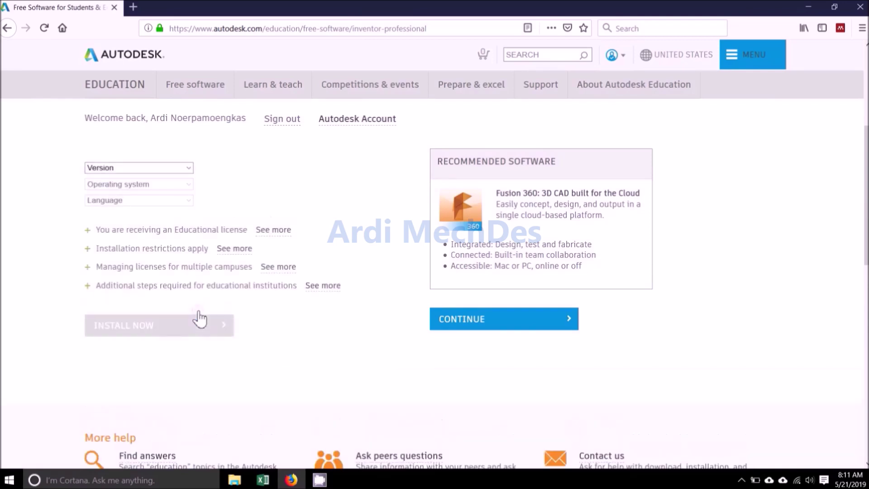
# - Choose Inventor Professional 2017 as the version, Windows 64-bit as the operating system, and English as the language
pyautogui.click(189, 168)
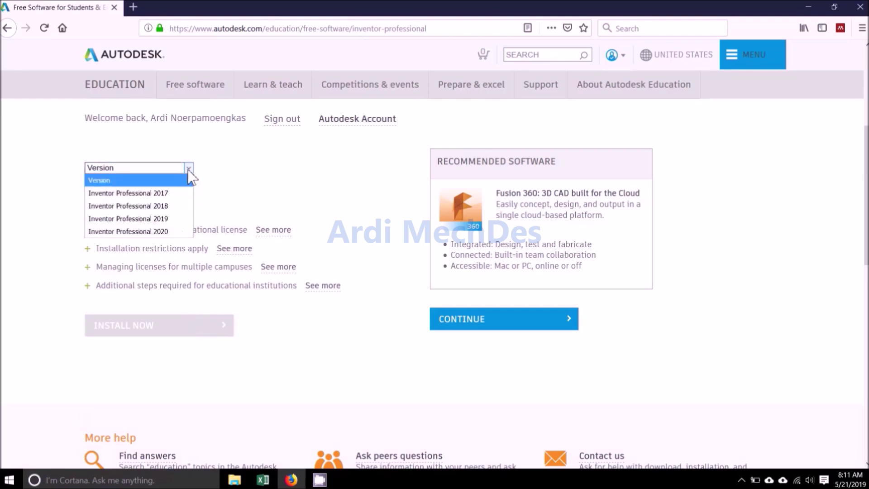
pyautogui.click(188, 199)
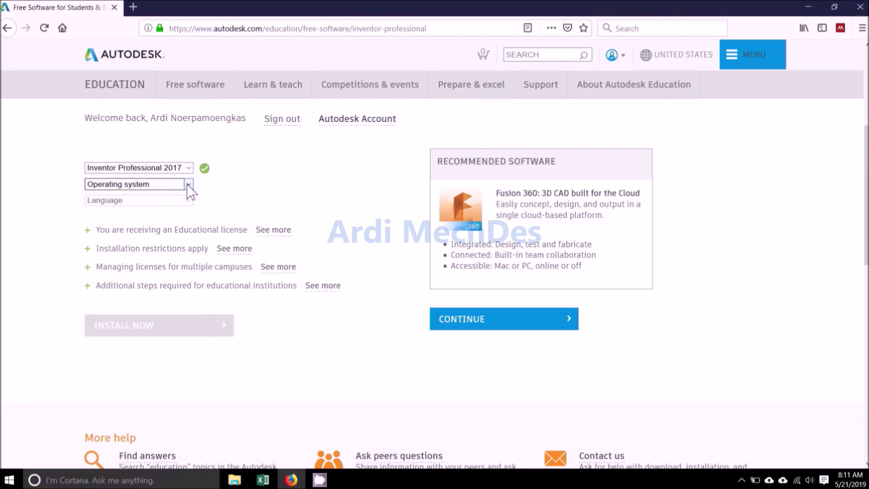
pyautogui.click(188, 184)
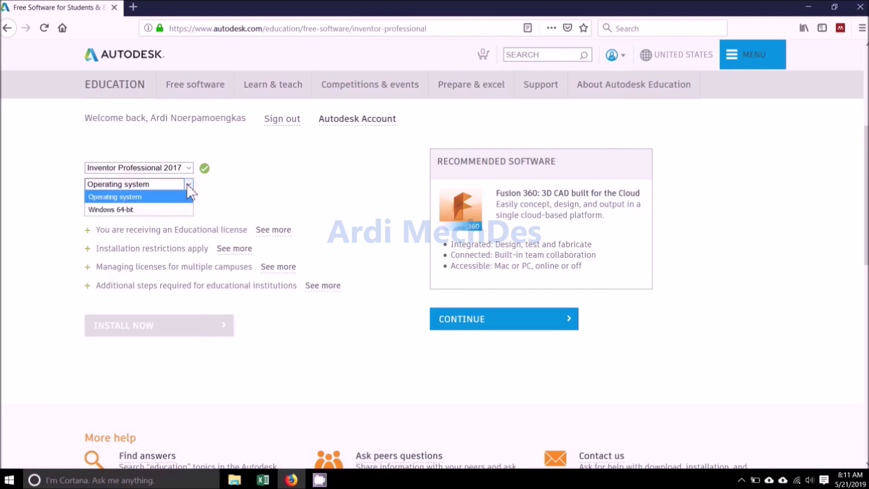
pyautogui.click(187, 209)
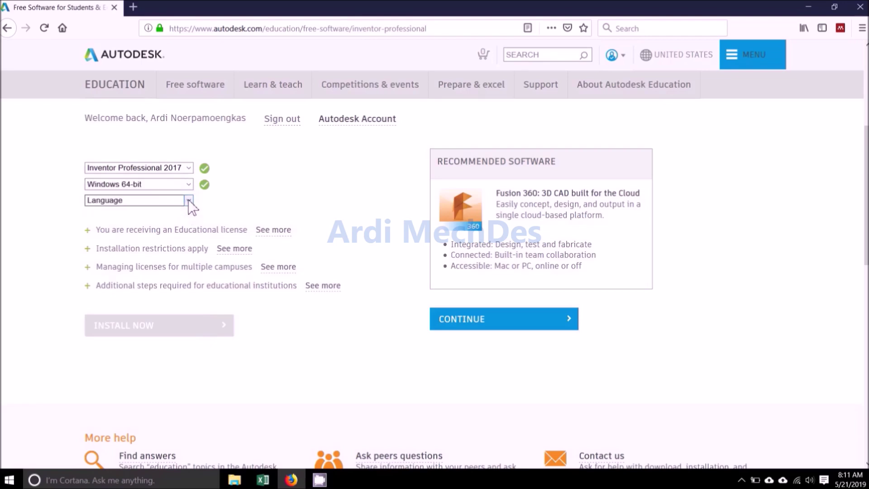
pyautogui.click(189, 200)
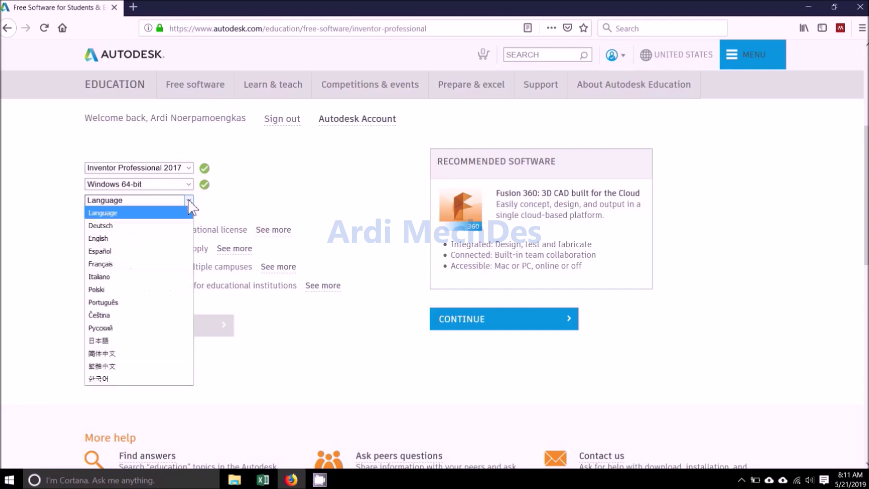
pyautogui.click(176, 238)
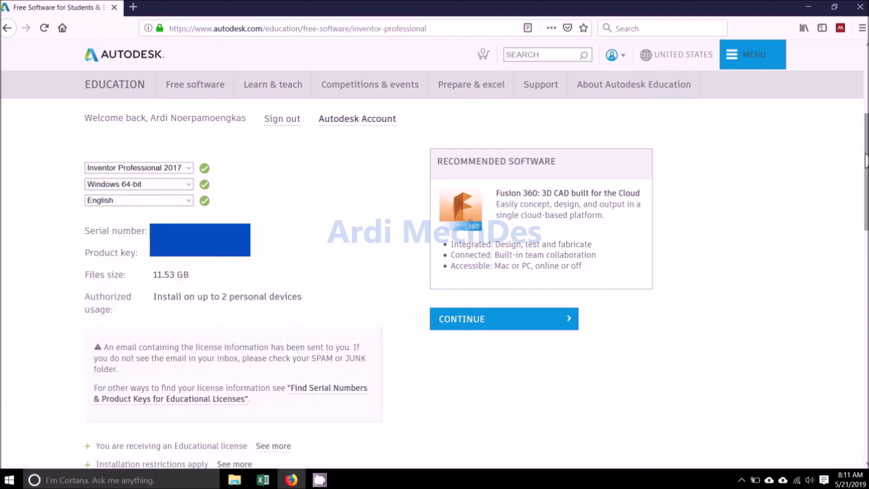
# - Start the Inventor 2017 download with the Browser Download method and save all three installer files
pyautogui.scroll(-4, 865, 161)
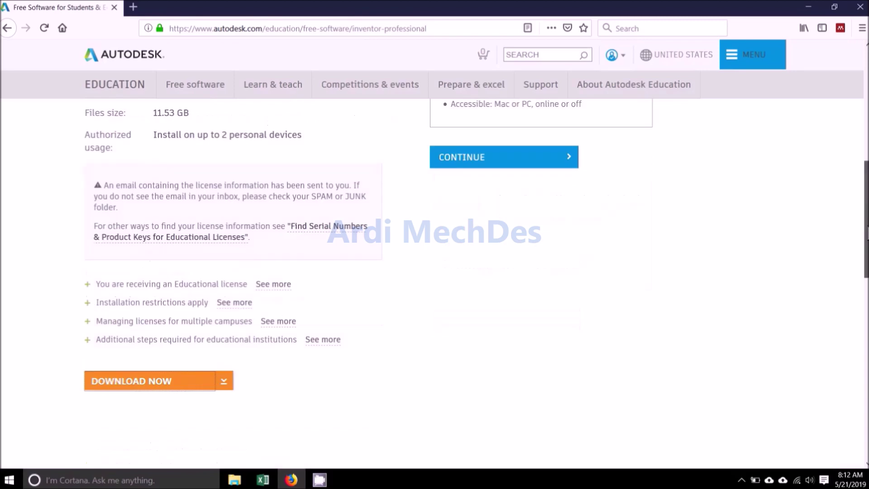
pyautogui.click(228, 384)
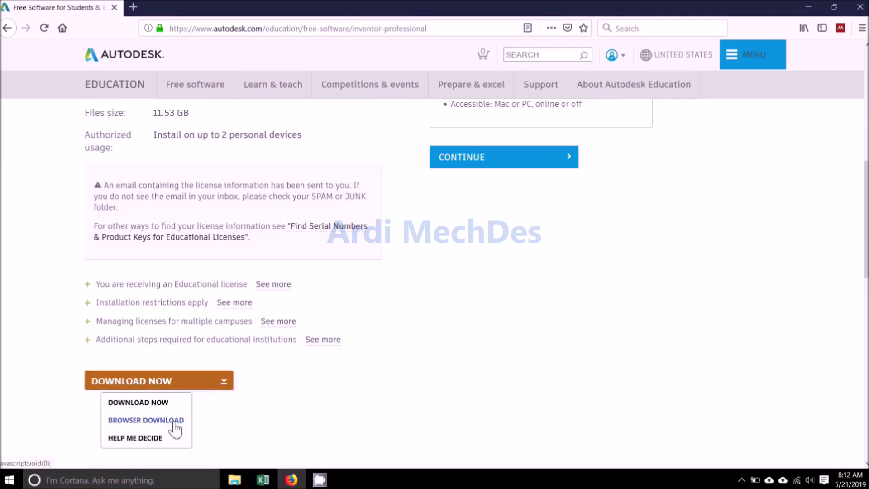
pyautogui.click(183, 421)
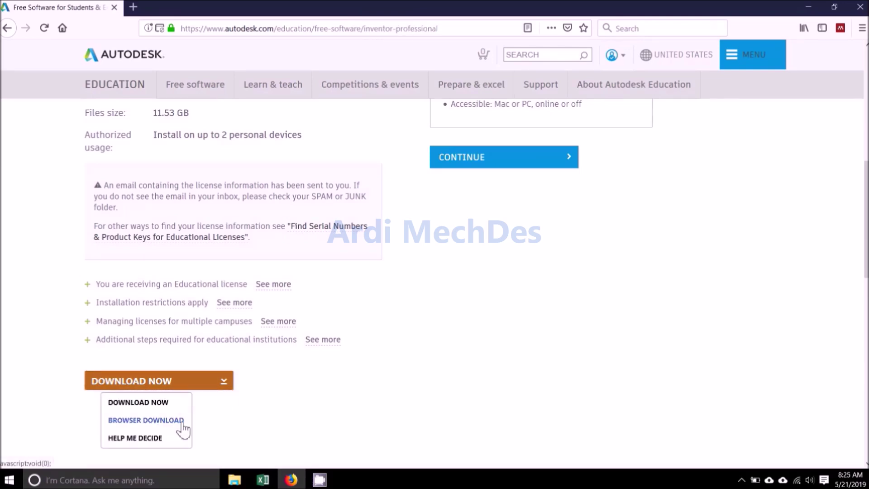
pyautogui.click(145, 421)
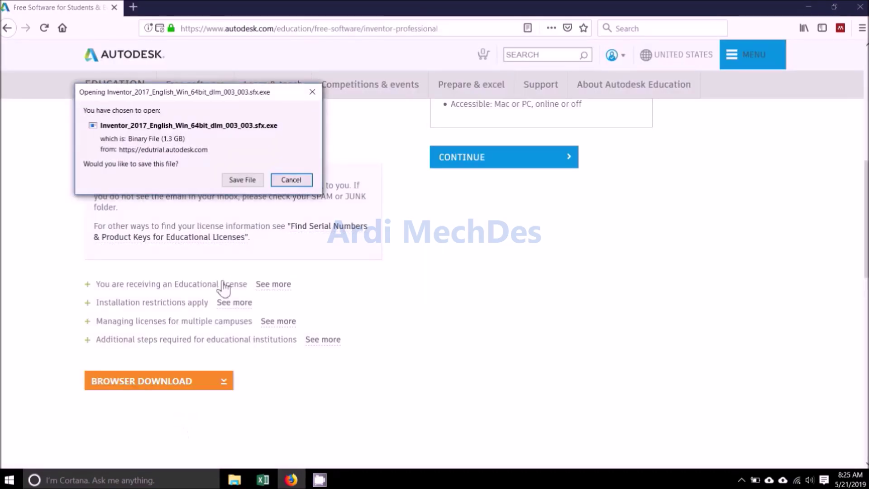
pyautogui.click(260, 180)
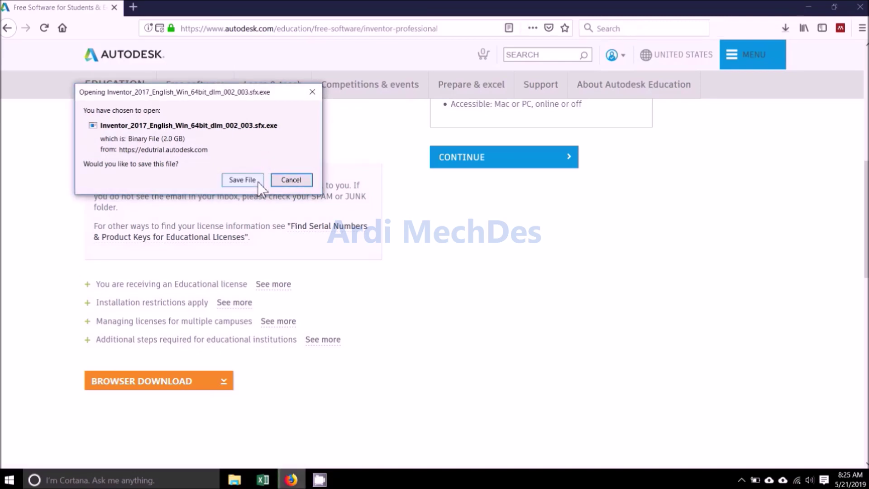
pyautogui.click(257, 180)
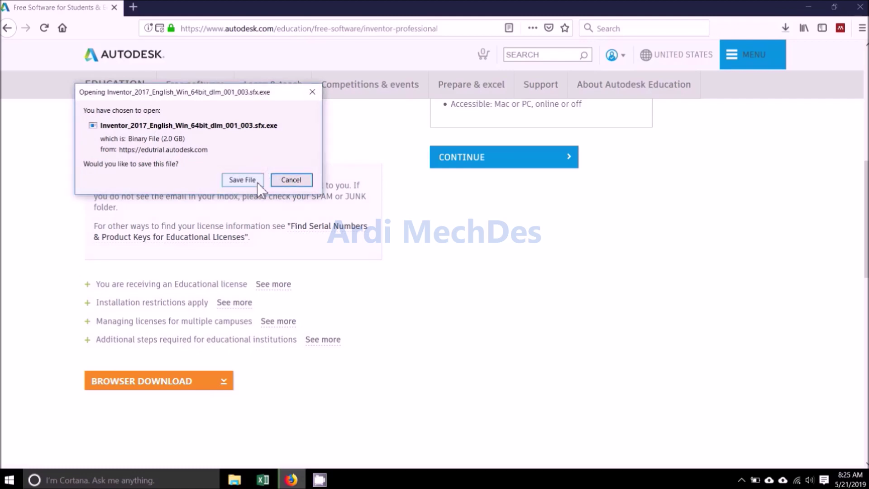
pyautogui.click(257, 182)
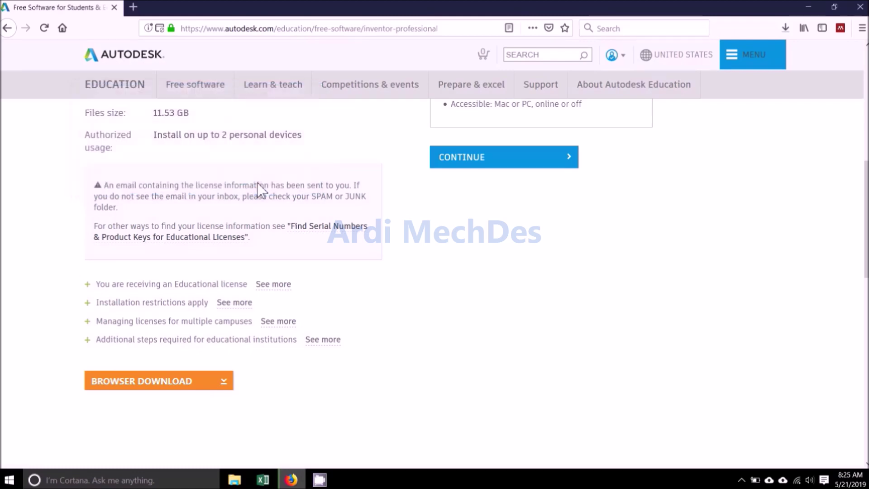
# - Run the downloaded Inventor_2017_English_Win_64bit_dlm_001_003.sfx.exe and extract the installer to C:\Autodesk\
pyautogui.click(786, 28)
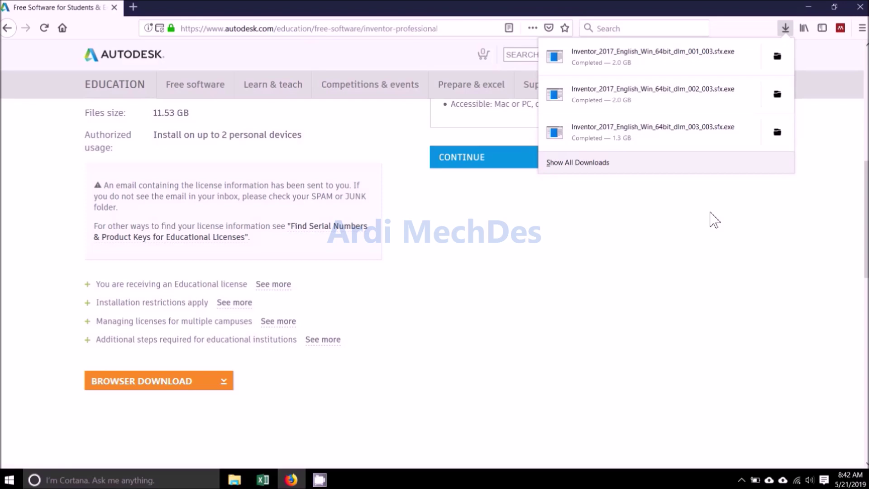
pyautogui.click(723, 65)
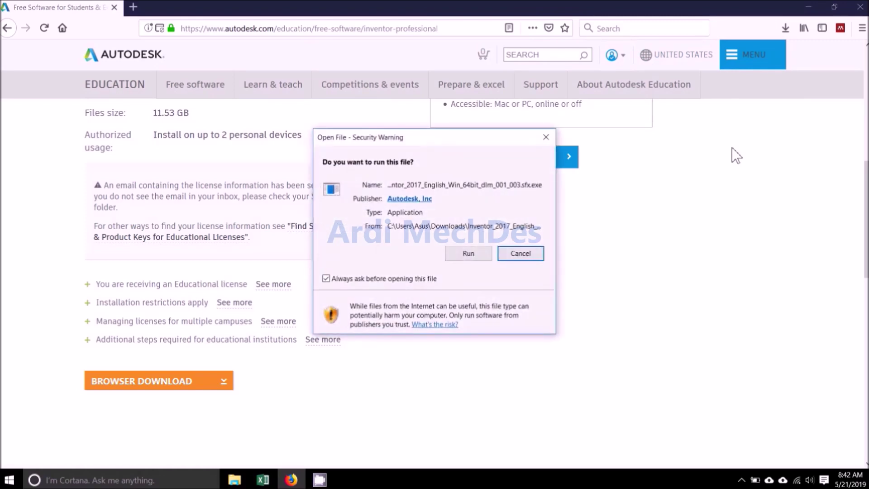
pyautogui.click(482, 254)
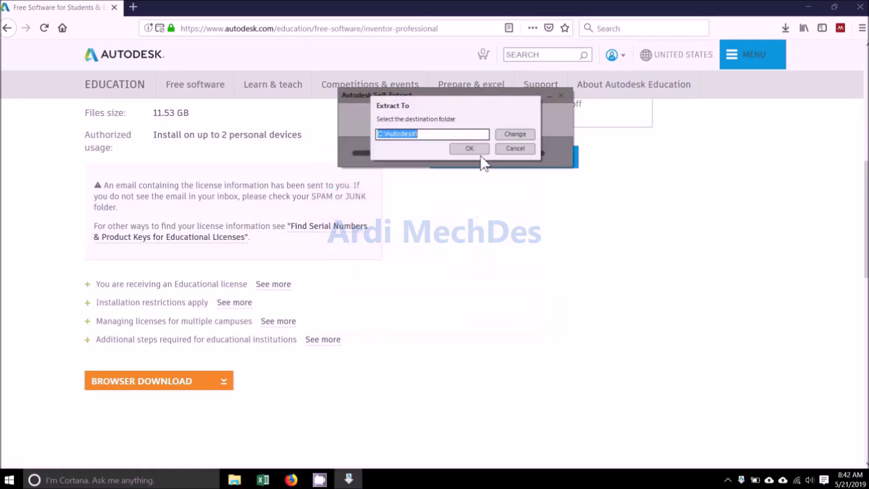
pyautogui.click(480, 148)
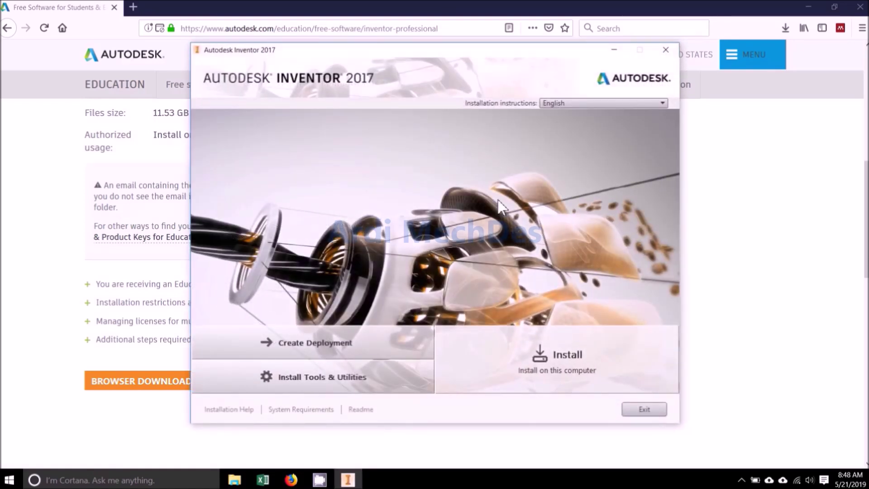
# - Start the installation on this computer, set the country or region to Indonesia, and accept the license agreement
pyautogui.click(640, 355)
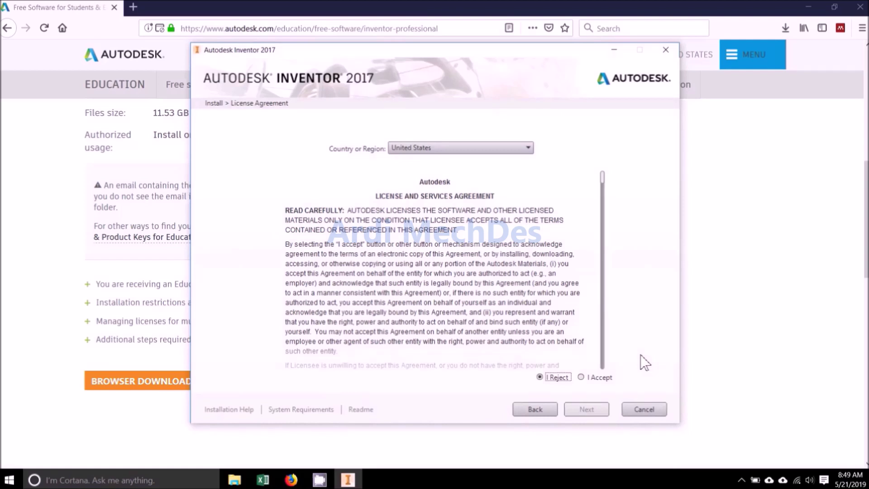
pyautogui.click(526, 150)
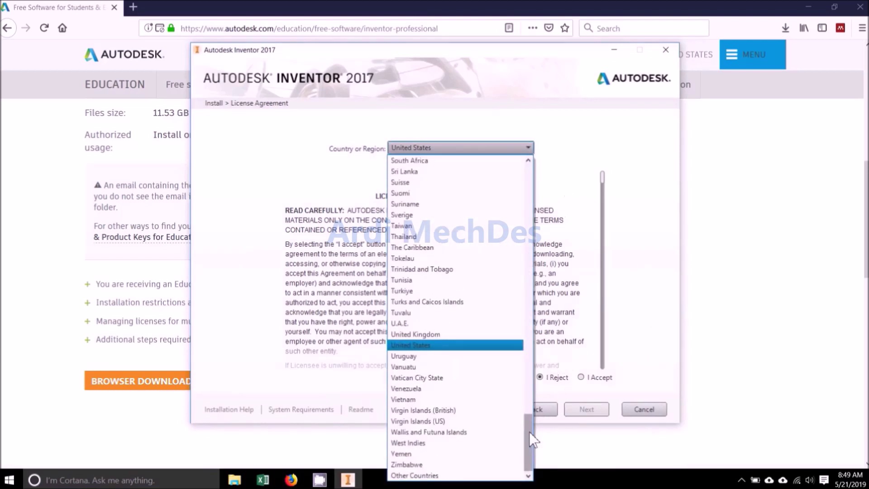
pyautogui.moveTo(528, 431); pyautogui.dragTo(552, 300)
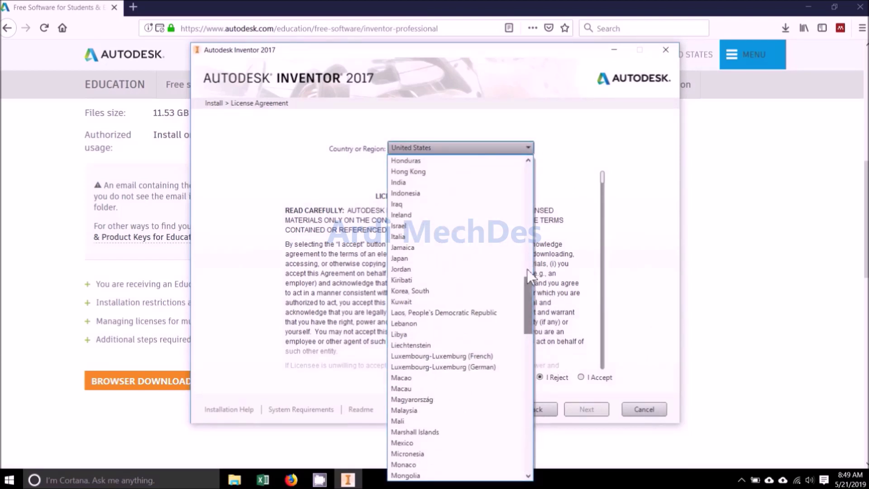
pyautogui.click(480, 195)
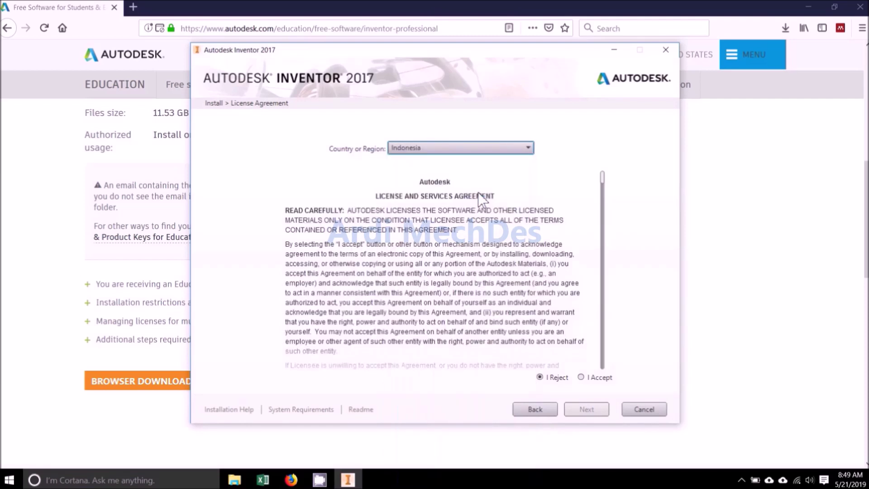
pyautogui.click(581, 378)
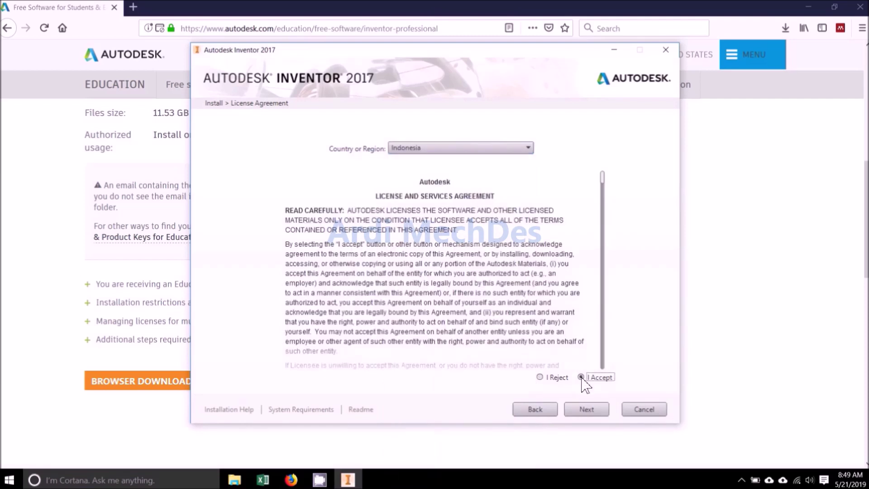
pyautogui.click(603, 409)
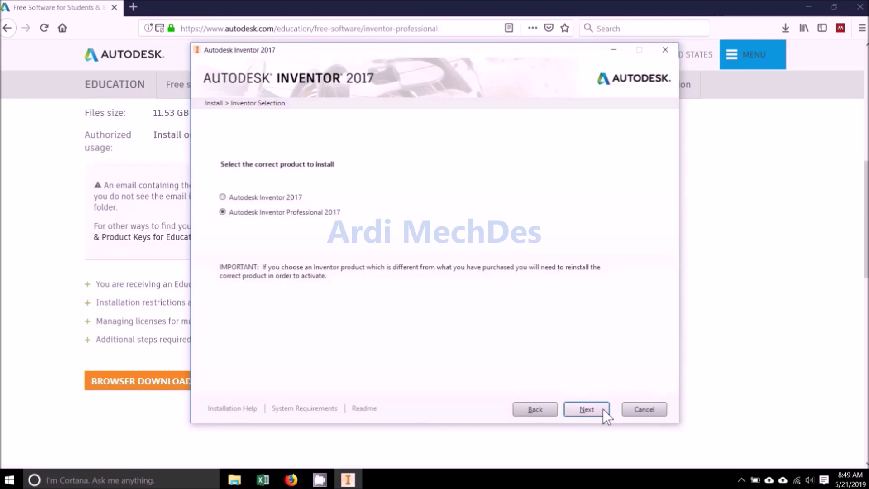
# - Keep Autodesk Inventor Professional 2017 as the product and install all listed components to C:\Program Files\Autodesk\
pyautogui.click(603, 409)
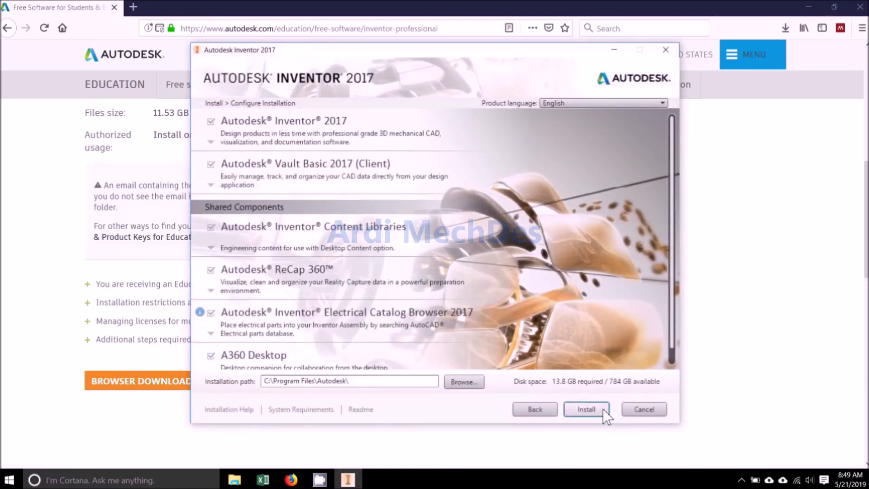
pyautogui.scroll(-1, 672, 302)
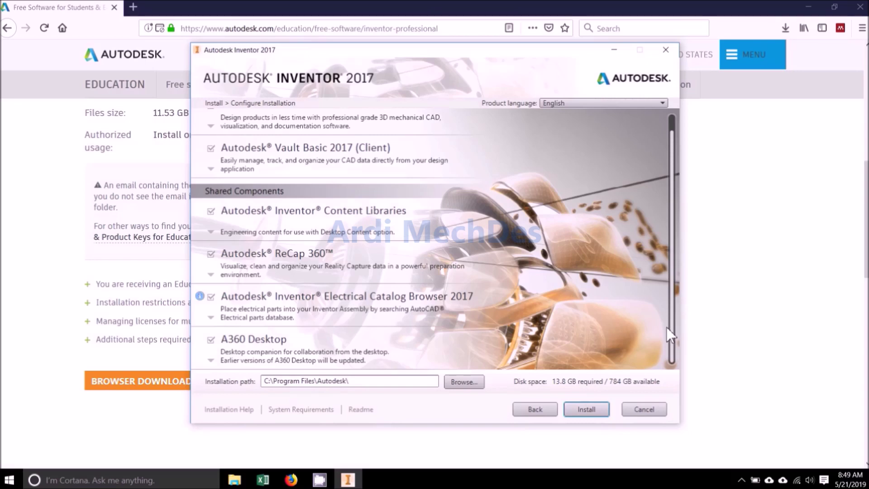
pyautogui.click(602, 411)
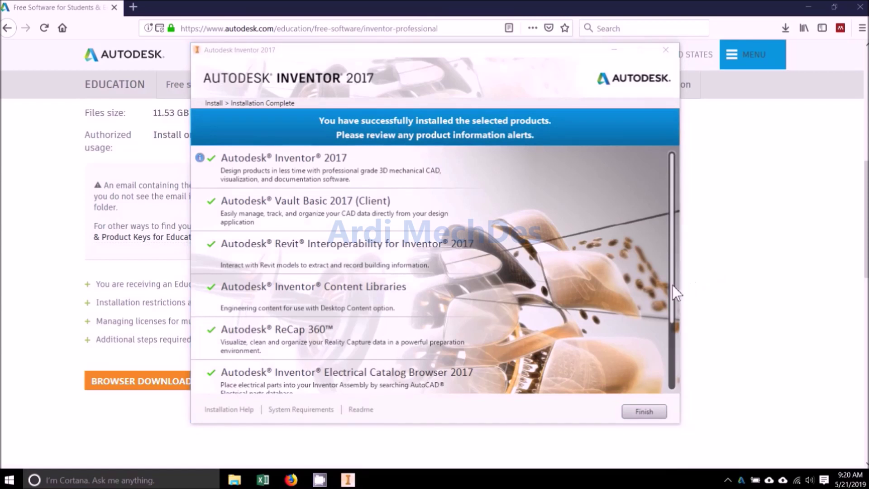
# - Review the list of installed products, finish the setup, and restart the computer
pyautogui.moveTo(672, 285); pyautogui.dragTo(678, 346)
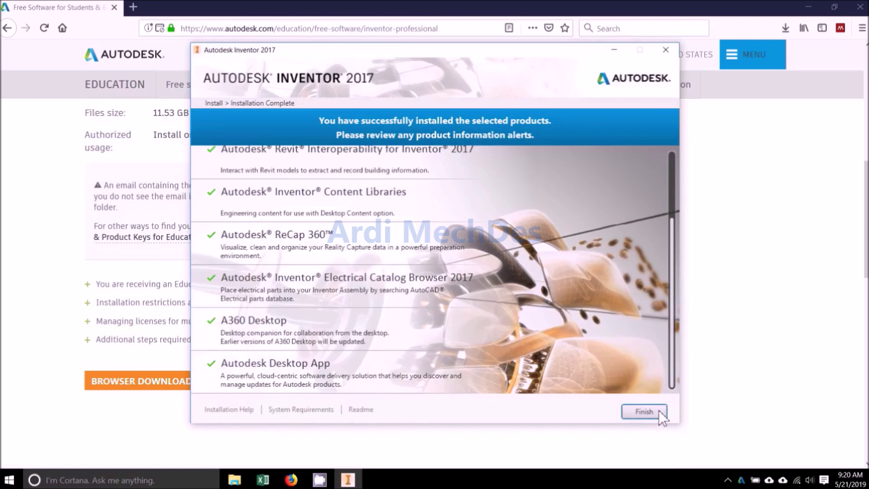
pyautogui.click(644, 411)
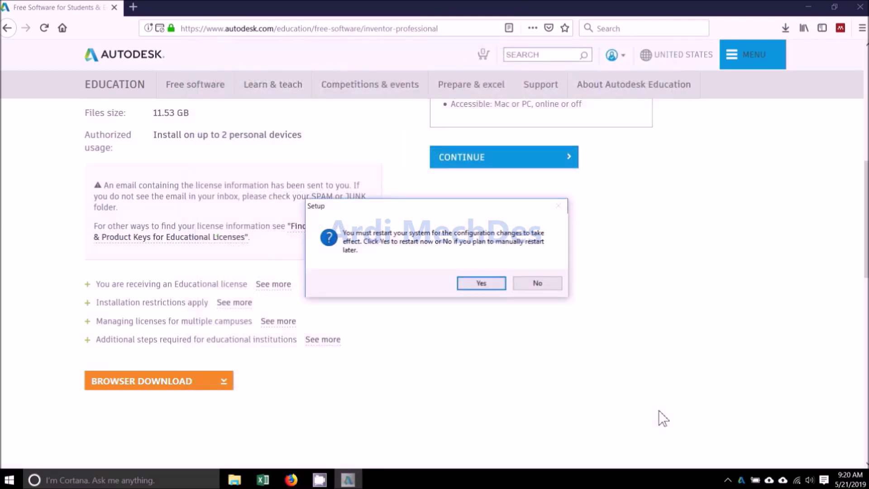
pyautogui.click(496, 283)
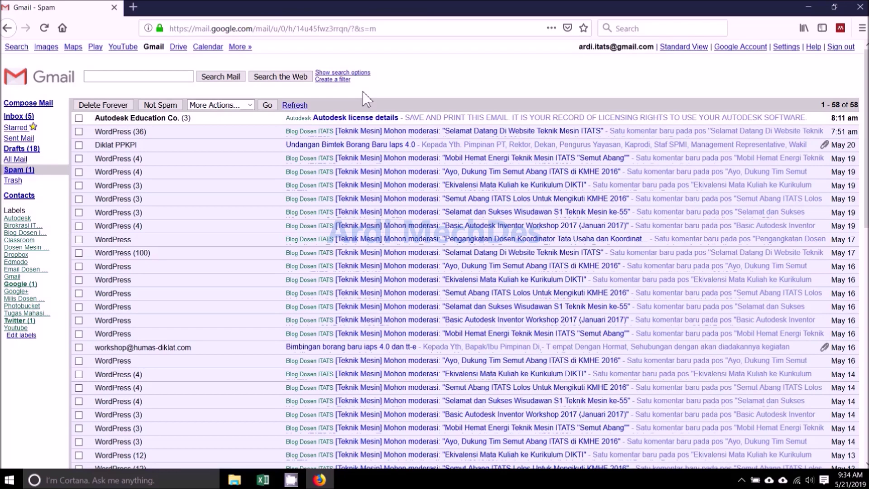
# - Open the Autodesk license details email in the Gmail spam folder, and launch Autodesk Inventor Professional from the desktop
pyautogui.click(413, 128)
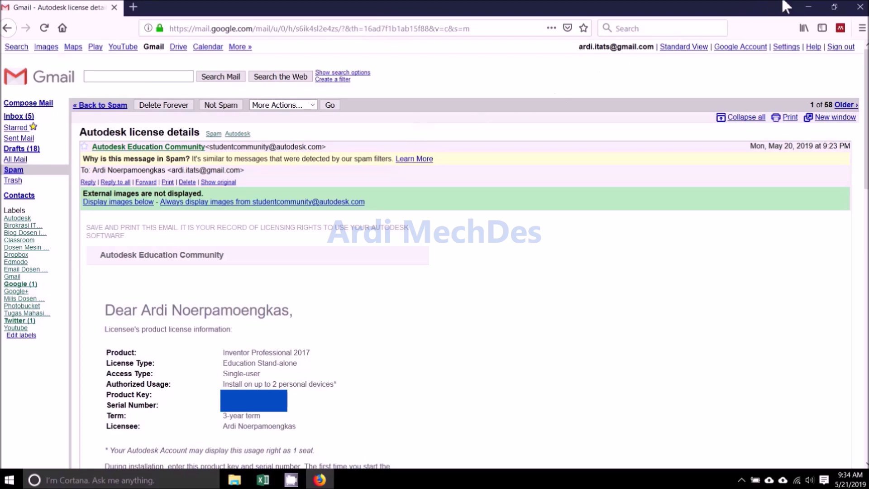
pyautogui.click(808, 8)
pyautogui.doubleClick(191, 376)
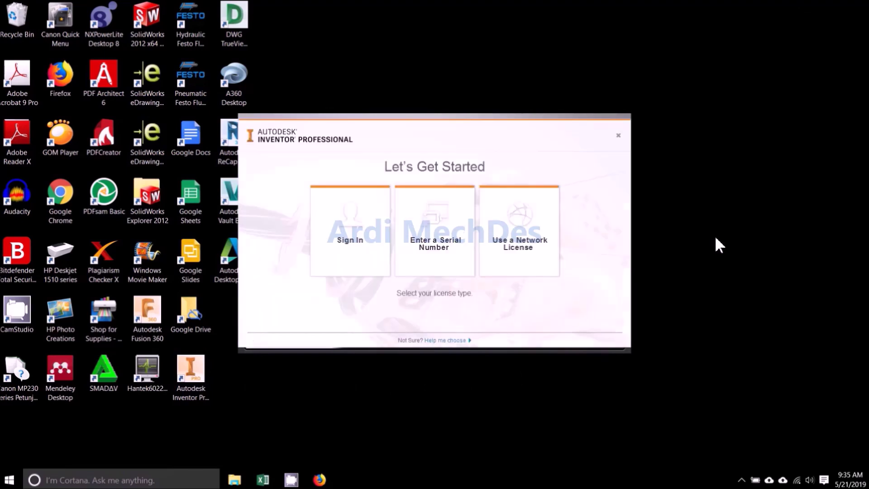
# - Choose the serial number license type, agree to the Autodesk Privacy Statement, and begin the product license activation
pyautogui.click(461, 260)
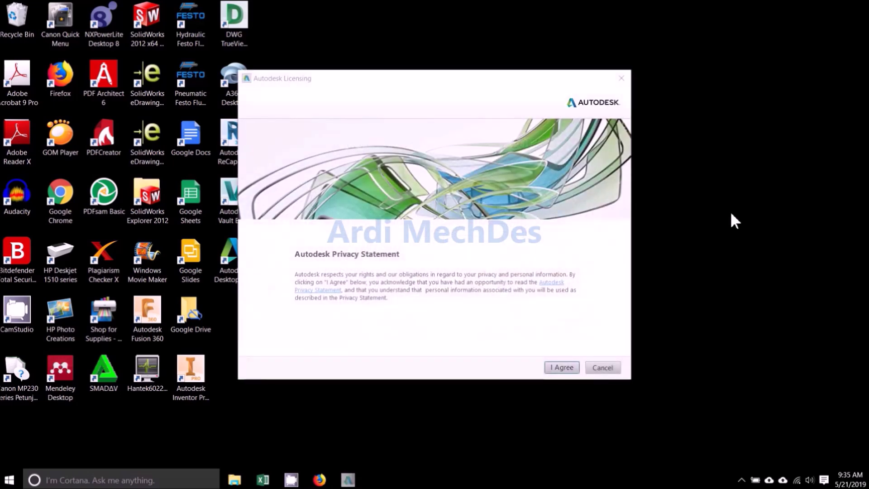
pyautogui.click(577, 368)
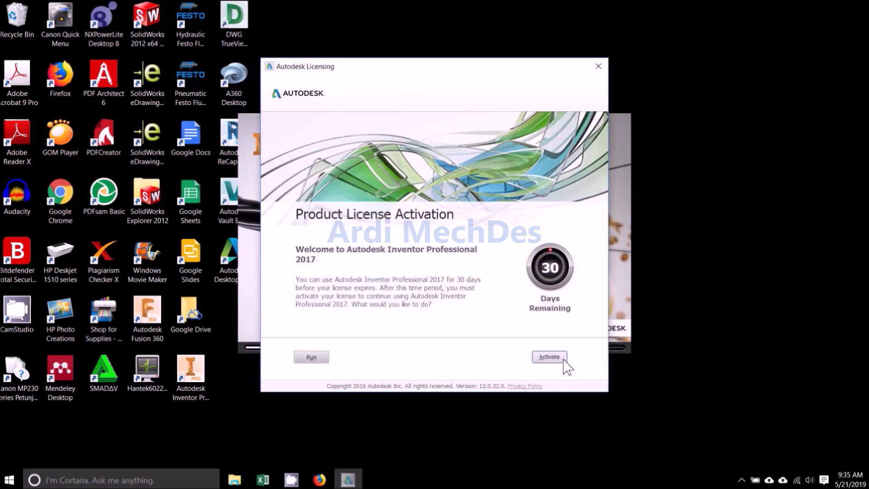
pyautogui.click(564, 360)
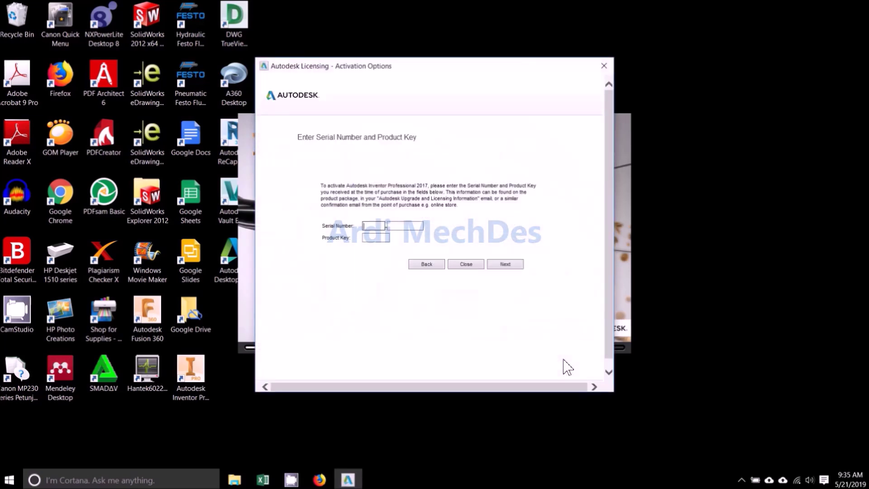
# - Activate Inventor with the serial number and product key from the license email, and acknowledge the data collection notice
pyautogui.click(320, 479)
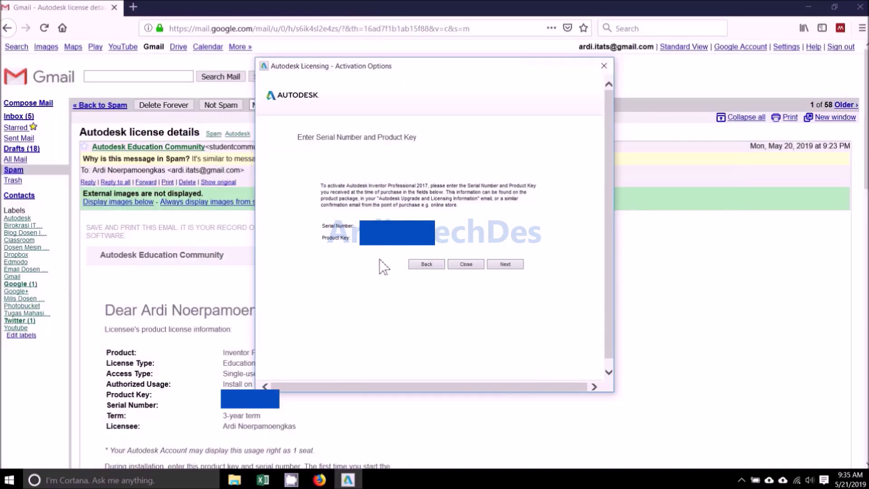
pyautogui.click(515, 266)
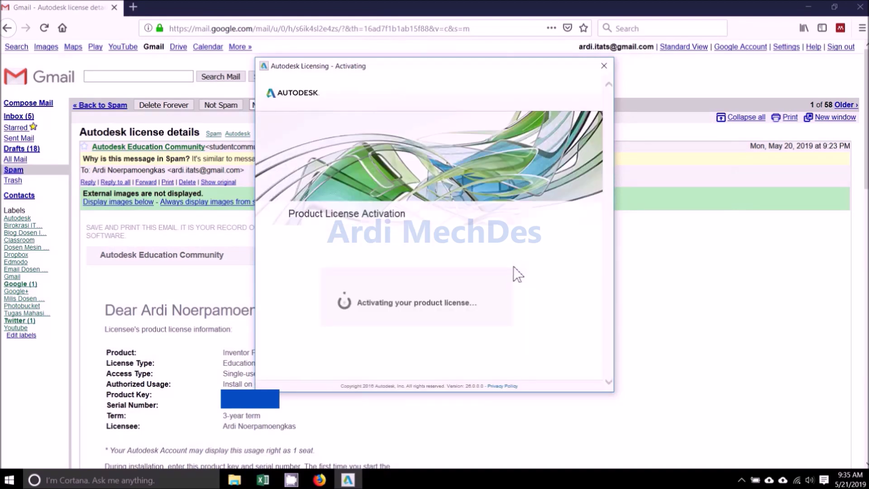
pyautogui.click(811, 6)
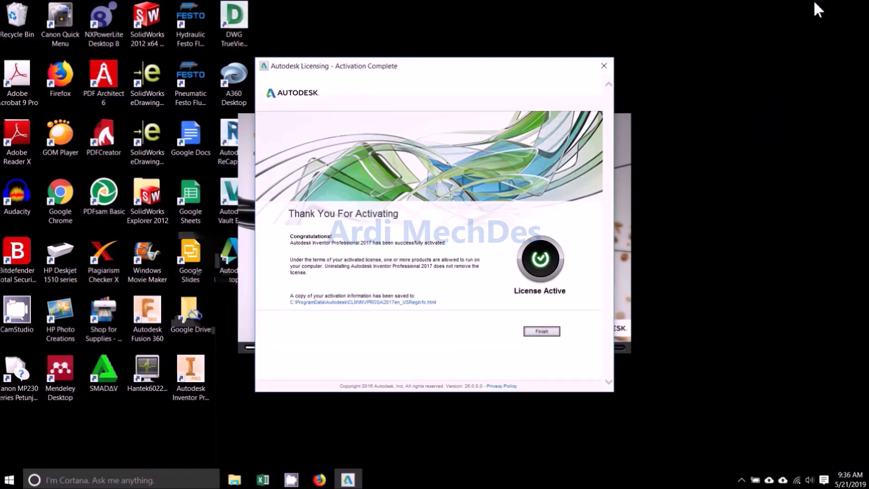
pyautogui.click(556, 334)
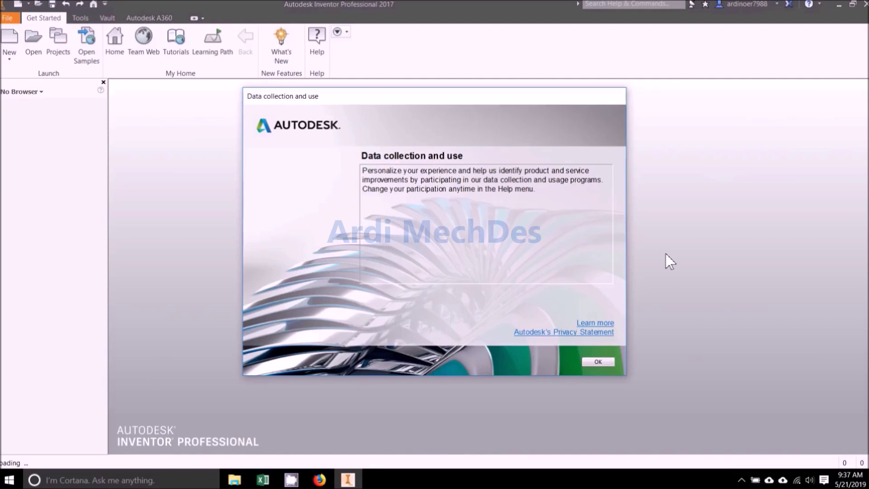
pyautogui.click(609, 362)
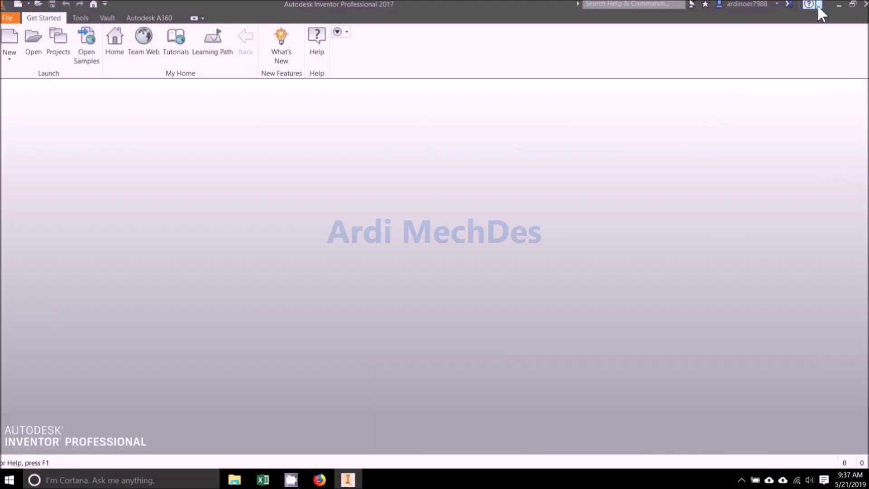
# - Check the license type in the product information of About Autodesk Inventor Professional
pyautogui.click(817, 6)
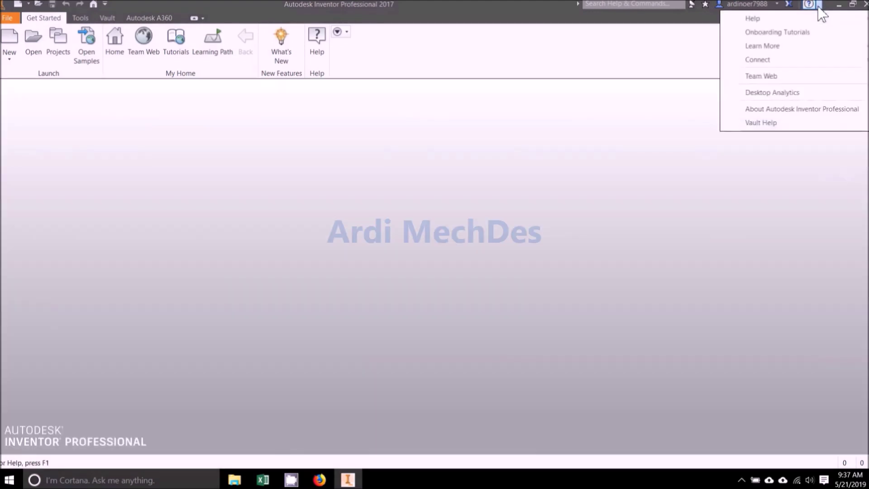
pyautogui.click(851, 109)
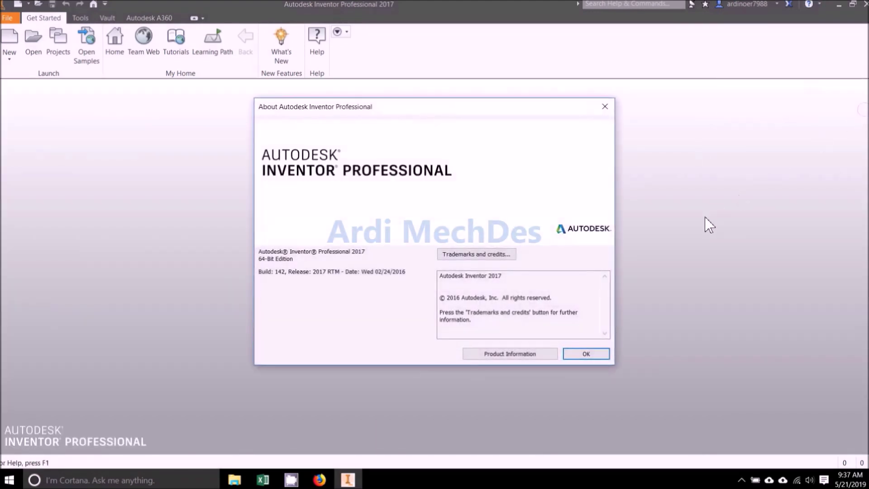
pyautogui.click(549, 354)
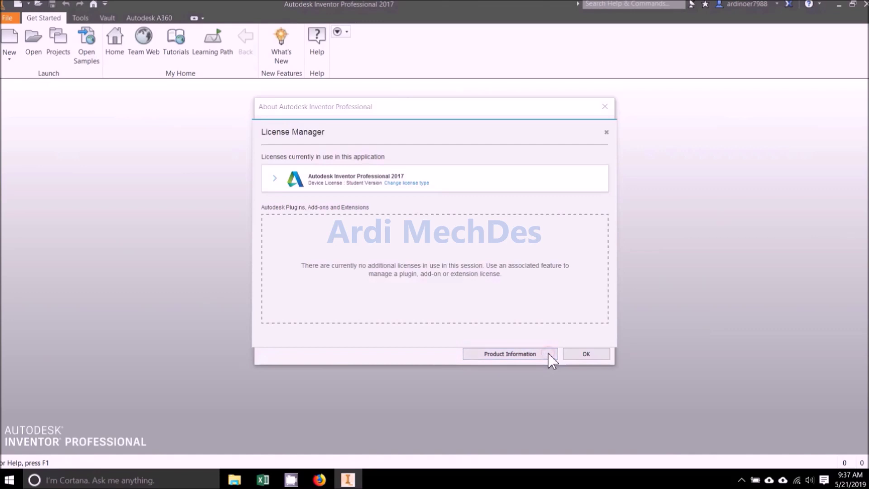